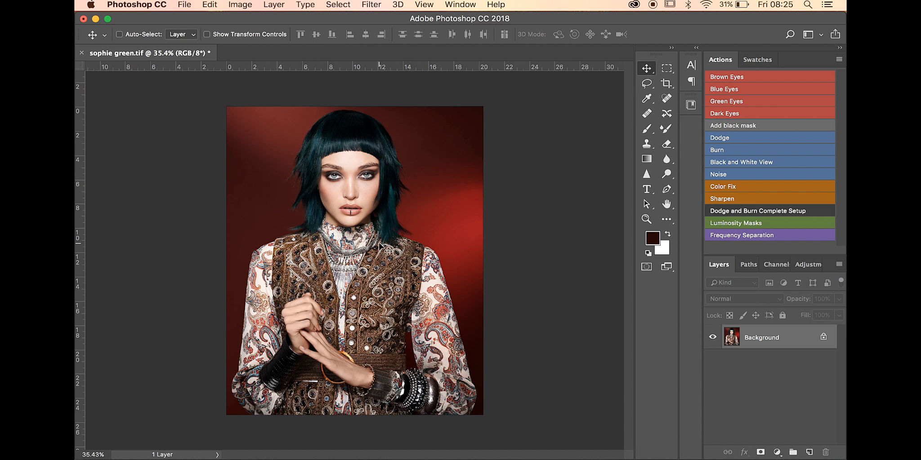
Step: Convert the Background into a normal layer and move the photo around the canvas, returning it to its original position
{"action": "left_click_drag", "start_coordinate": [320, 300], "coordinate": [393, 219]}
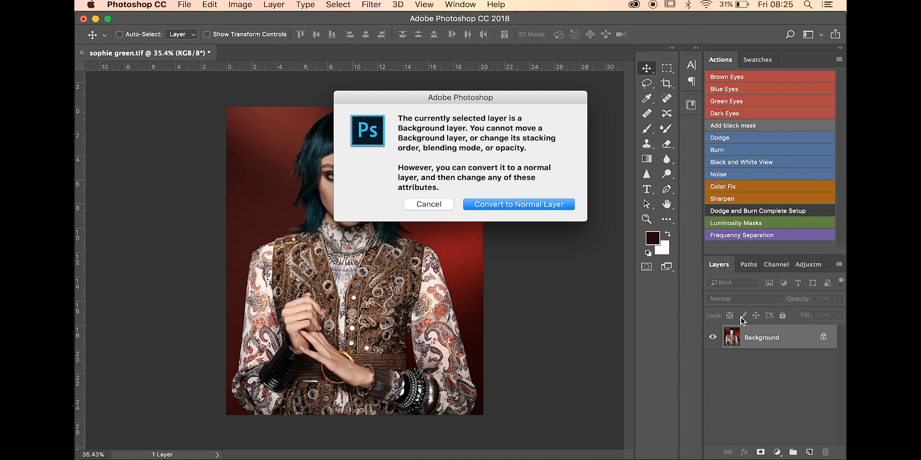
{"action": "left_click", "coordinate": [476, 205]}
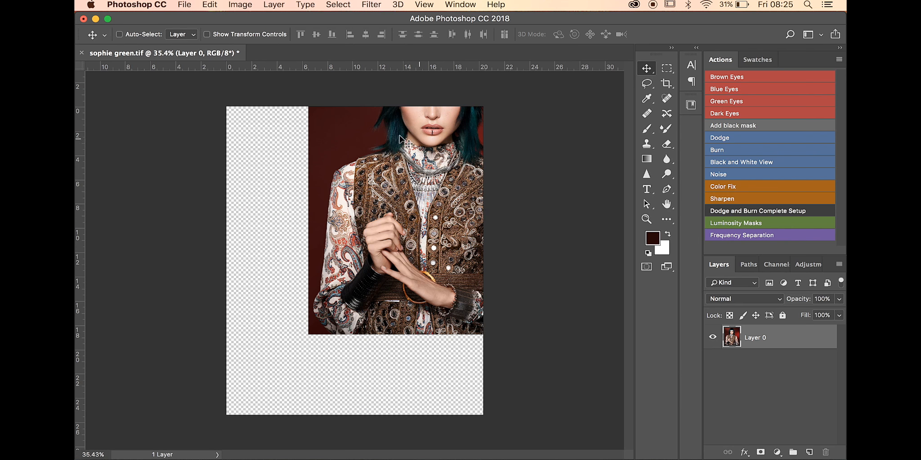
{"action": "left_click_drag", "start_coordinate": [400, 139], "coordinate": [217, 200]}
{"action": "left_click_drag", "start_coordinate": [290, 228], "coordinate": [403, 285]}
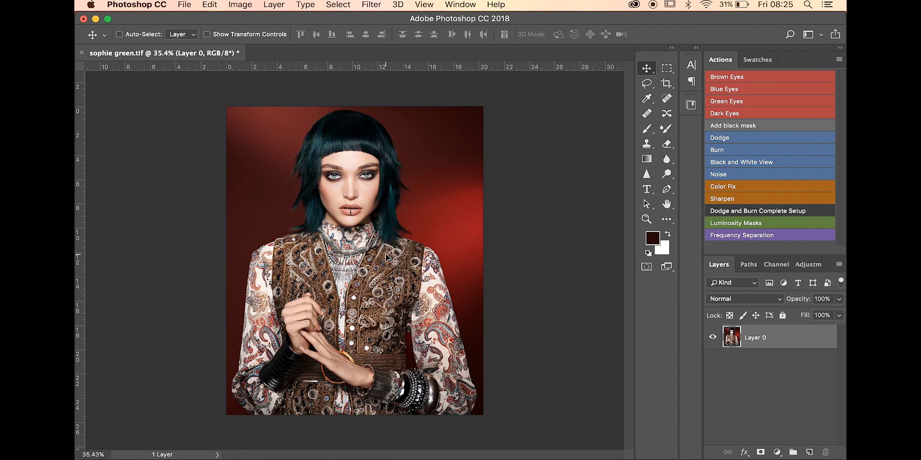
Step: Try scaling the photo layer down from its upper-right corner to 62.71% width and 65.43% height using the transform controls
{"action": "left_click", "coordinate": [206, 34]}
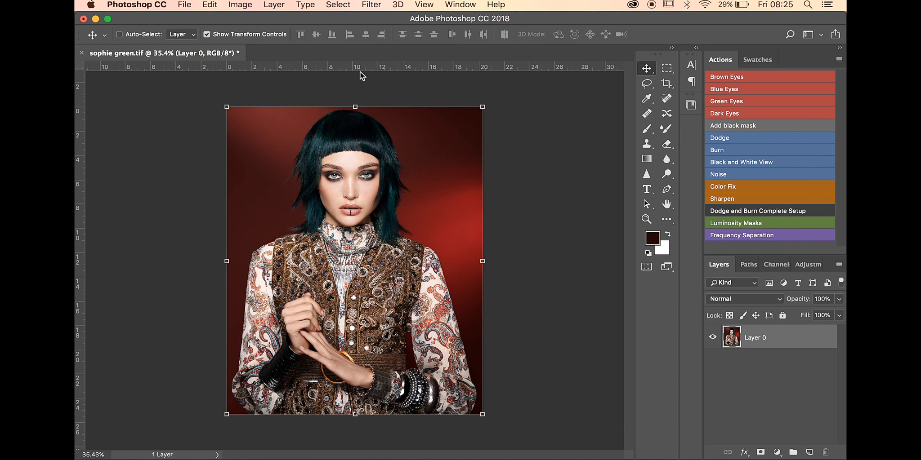
{"action": "left_click", "coordinate": [482, 107]}
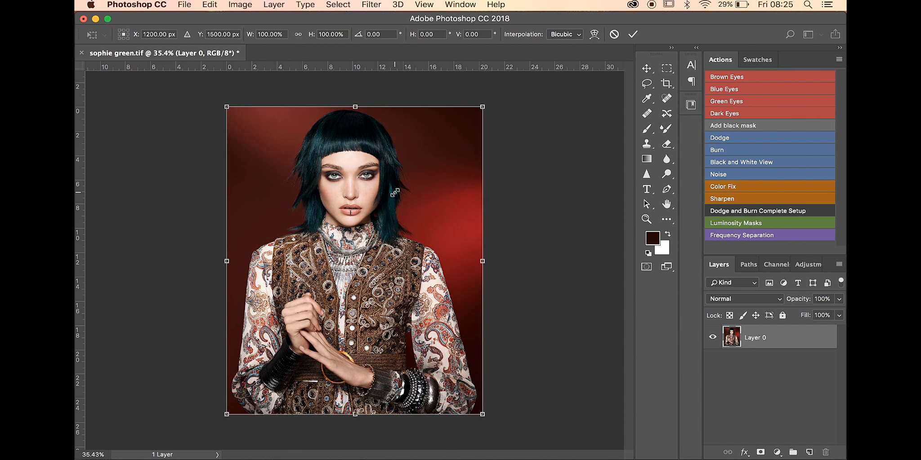
{"action": "left_click_drag", "start_coordinate": [480, 107], "coordinate": [388, 214]}
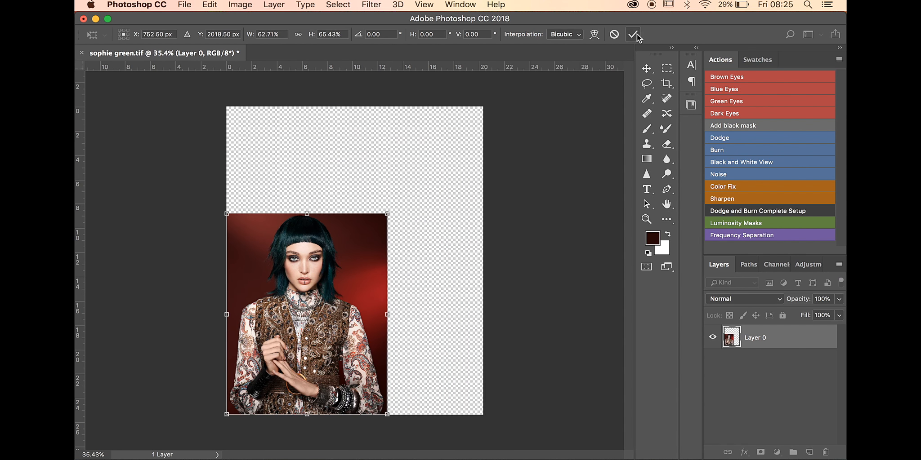
{"action": "left_click", "coordinate": [613, 35]}
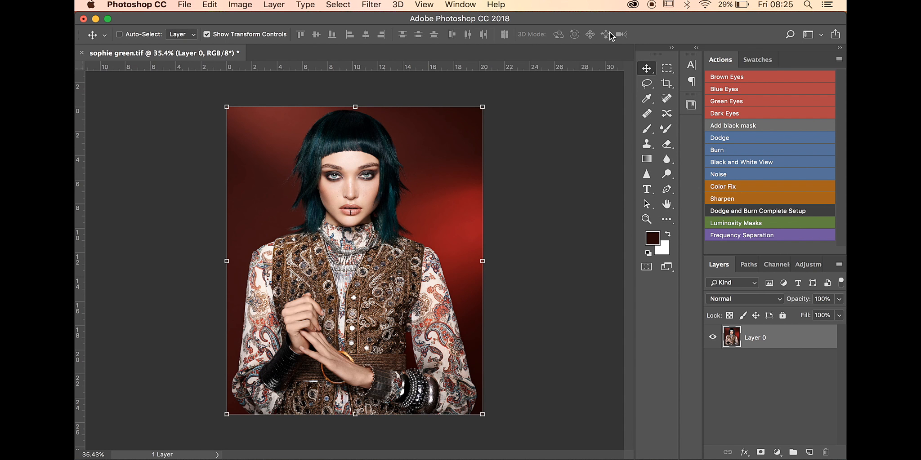
{"action": "left_click", "coordinate": [206, 34]}
{"action": "left_click", "coordinate": [186, 34]}
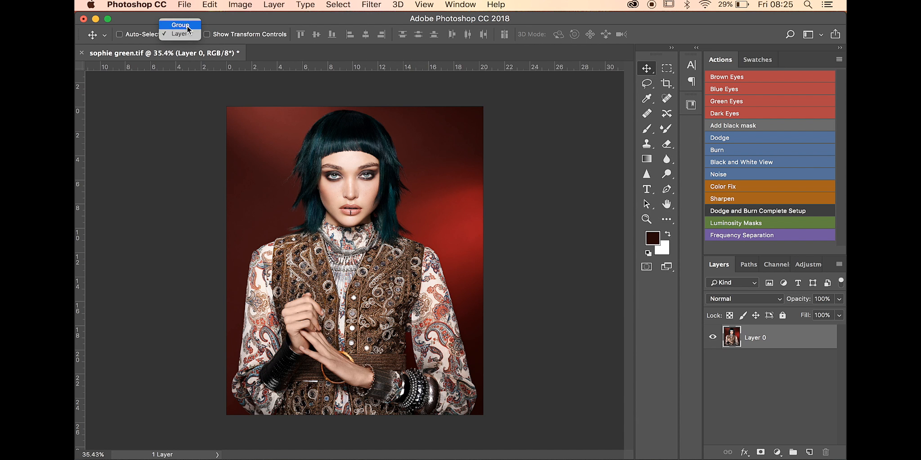
{"action": "left_click", "coordinate": [185, 35]}
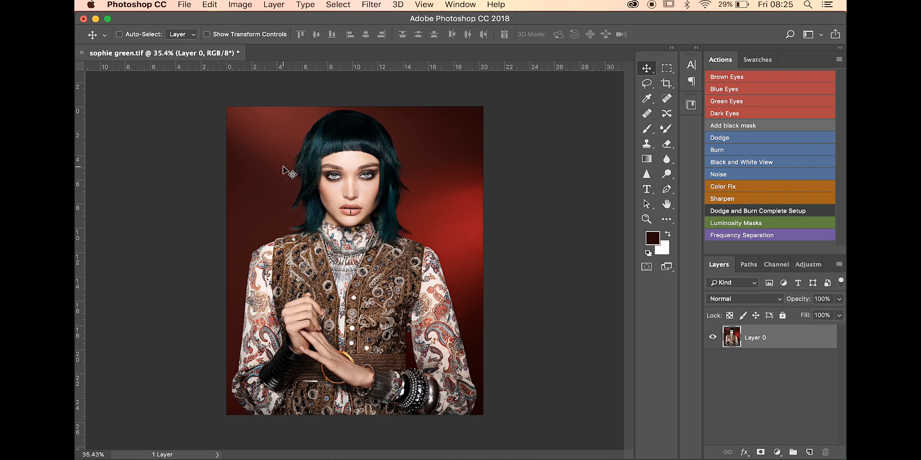
Step: Add a new layer and paint a yellow dot to the right of the model's head using the Brush at 100% flow
{"action": "left_click", "coordinate": [809, 452]}
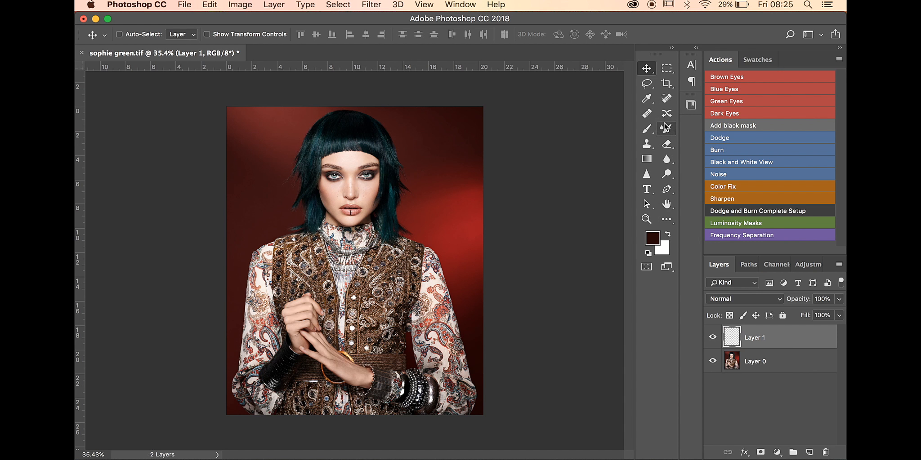
{"action": "left_click", "coordinate": [647, 130]}
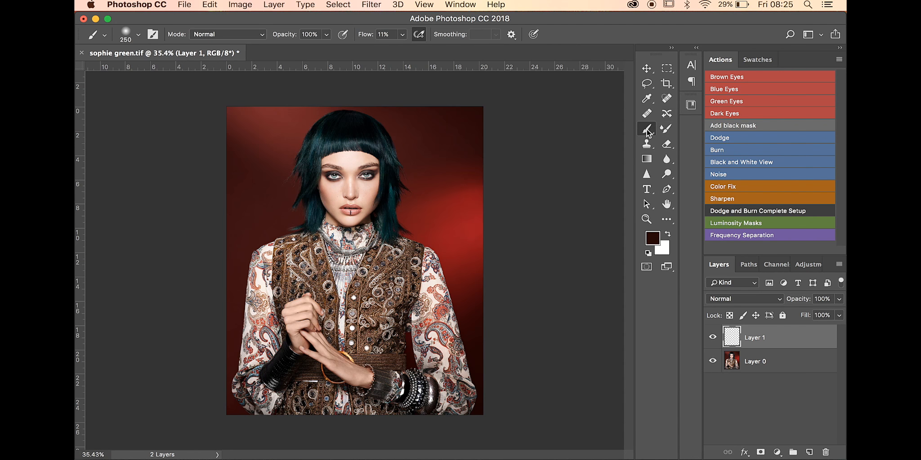
{"action": "left_click", "coordinate": [762, 60]}
{"action": "left_click", "coordinate": [714, 93]}
{"action": "key", "text": "0"}
{"action": "left_click", "coordinate": [456, 165]}
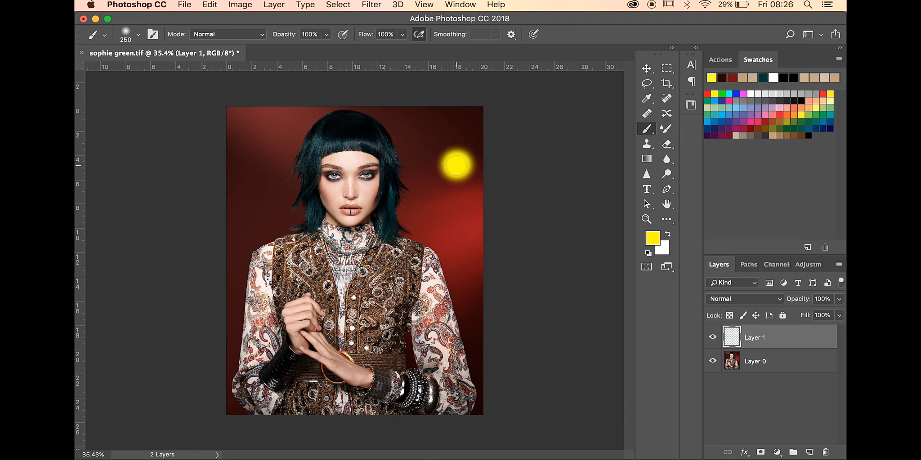
Step: Add another layer and paint a red dot beside the hair and a cyan dot on the opposite side of the head
{"action": "left_click", "coordinate": [811, 451]}
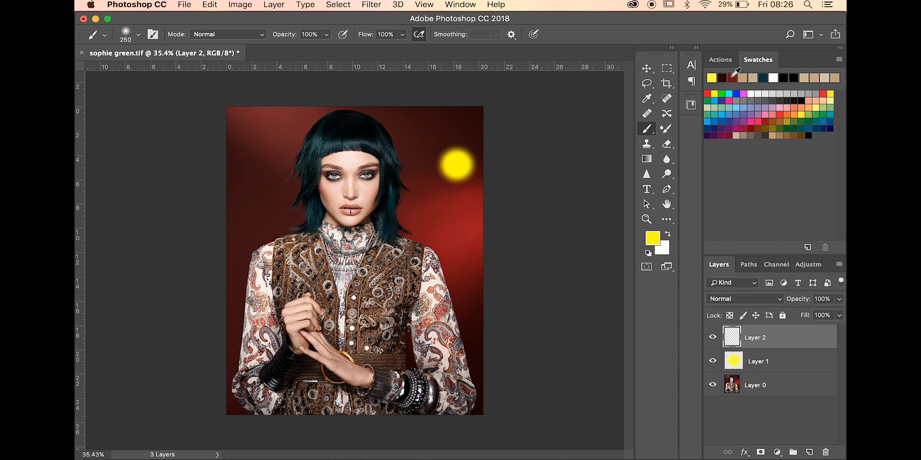
{"action": "left_click", "coordinate": [707, 94]}
{"action": "left_click", "coordinate": [414, 191]}
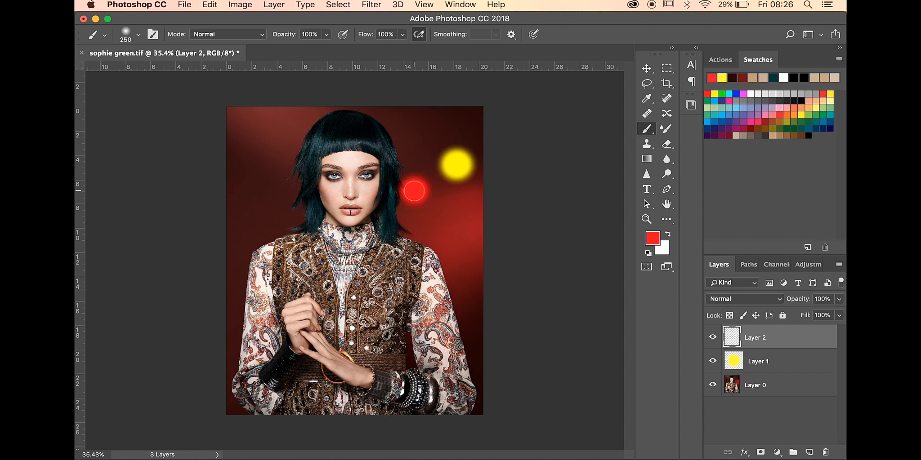
{"action": "left_click", "coordinate": [729, 94]}
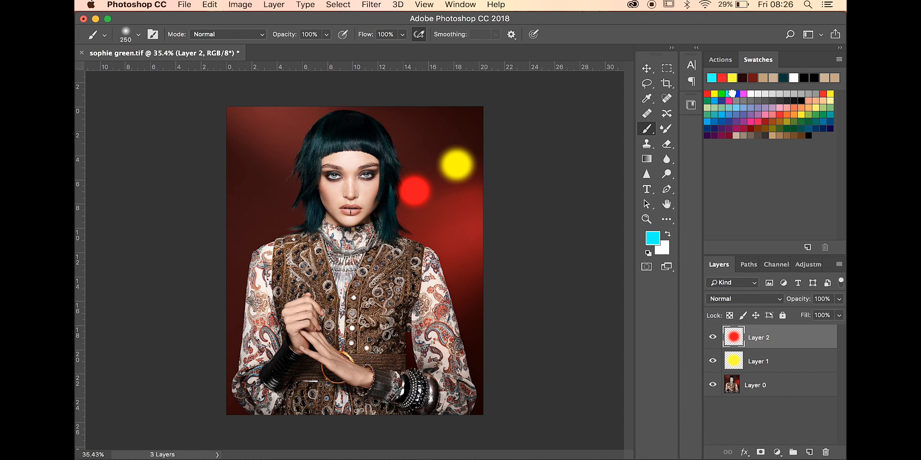
{"action": "left_click", "coordinate": [262, 157]}
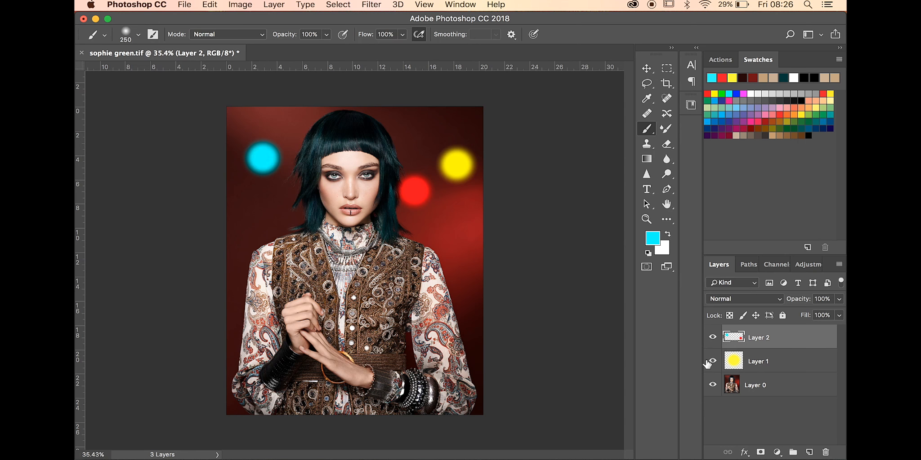
Step: Add a third new layer and paint a blue dot beside the model's right-hand sleeve in the photo
{"action": "left_click", "coordinate": [809, 452]}
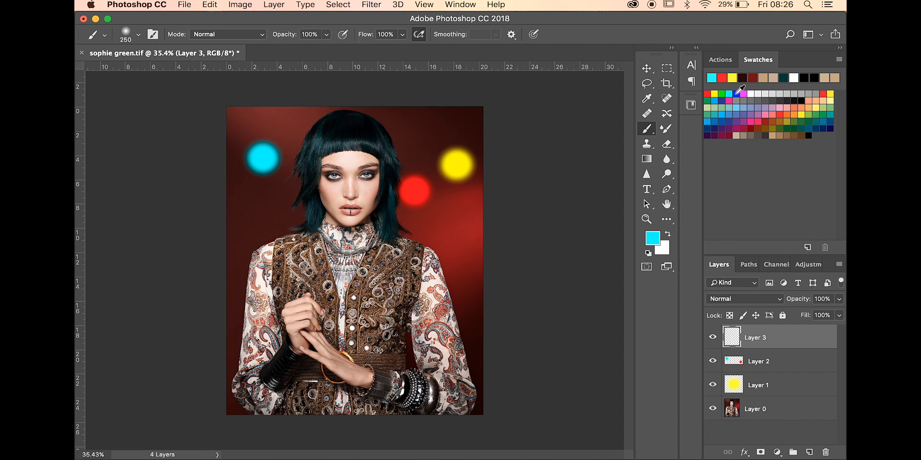
{"action": "left_click", "coordinate": [736, 94]}
{"action": "left_click", "coordinate": [462, 278]}
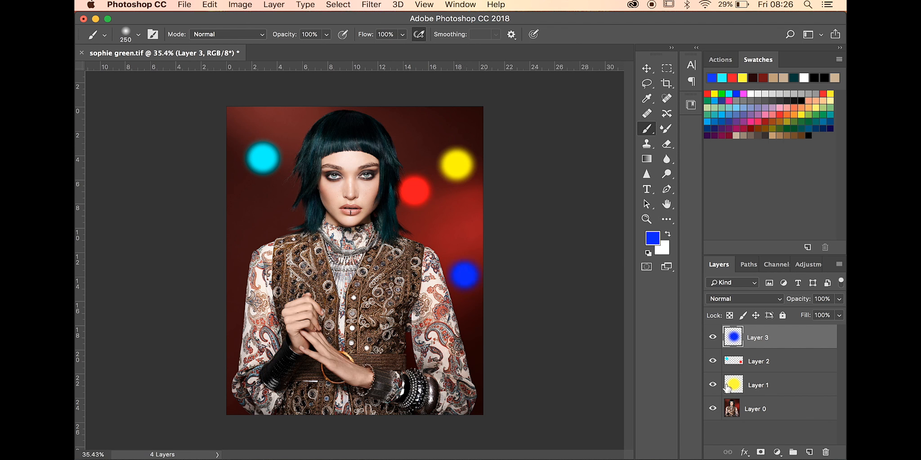
Step: Enable Auto-Select for layers with the Move tool, and select Layer 2 and Layer 1 in turn
{"action": "left_click", "coordinate": [645, 68]}
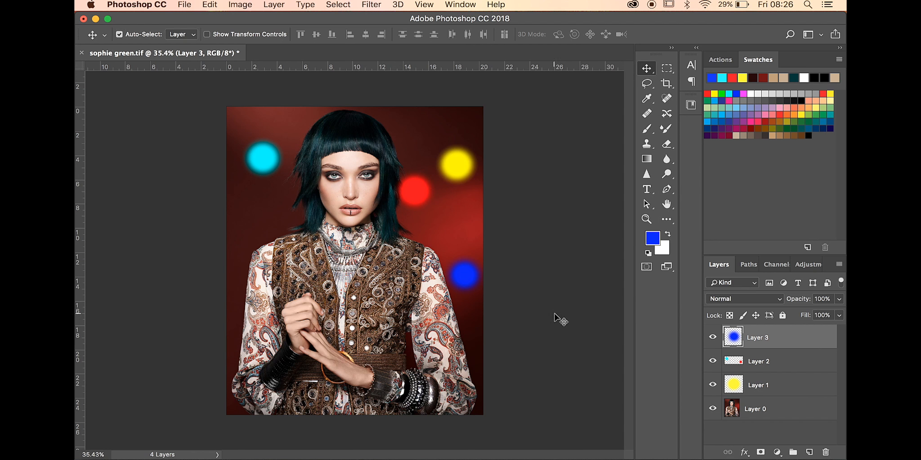
{"action": "left_click", "coordinate": [767, 362]}
{"action": "left_click", "coordinate": [760, 389]}
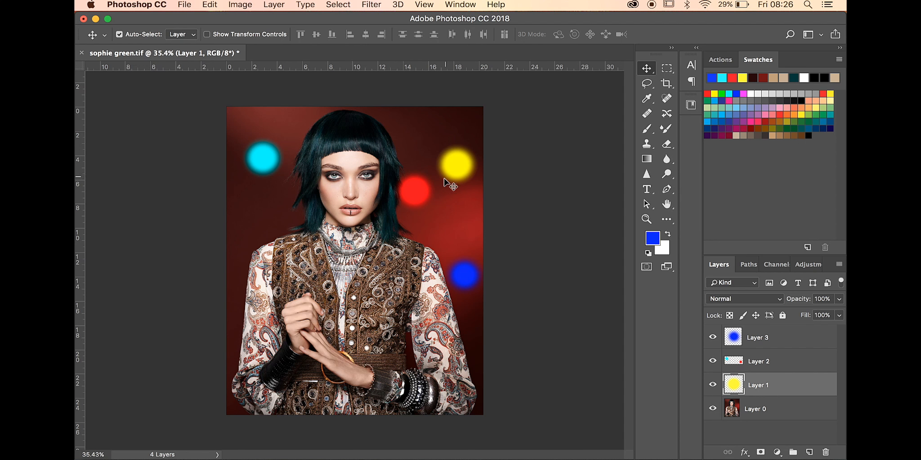
Step: Auto-select each layer directly in the image by picking the blue, cyan, yellow and red dots and the photo
{"action": "left_click", "coordinate": [467, 278]}
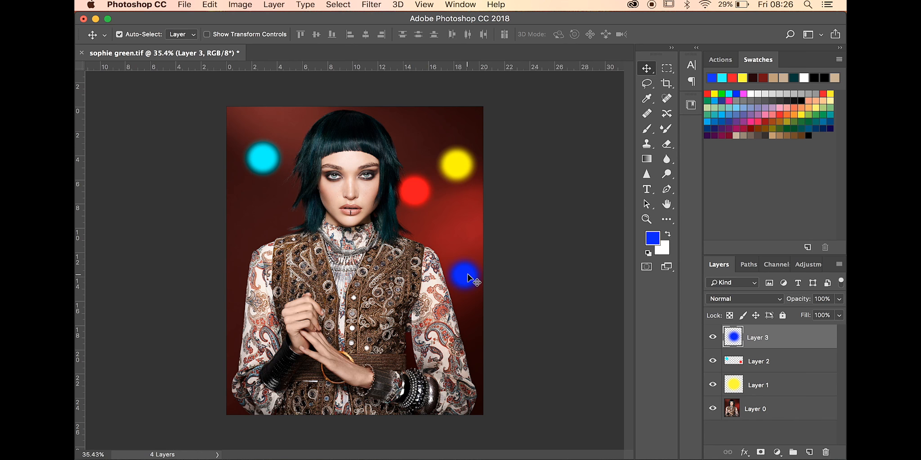
{"action": "left_click", "coordinate": [259, 162]}
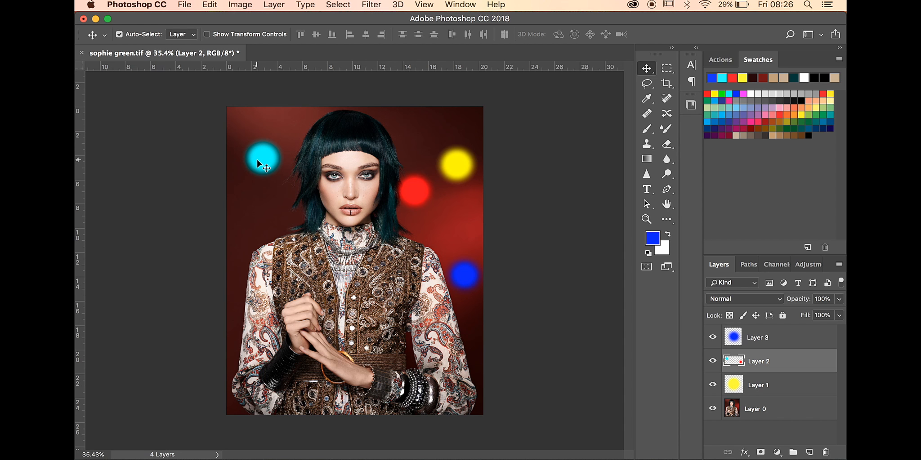
{"action": "left_click", "coordinate": [466, 169]}
{"action": "left_click", "coordinate": [468, 282]}
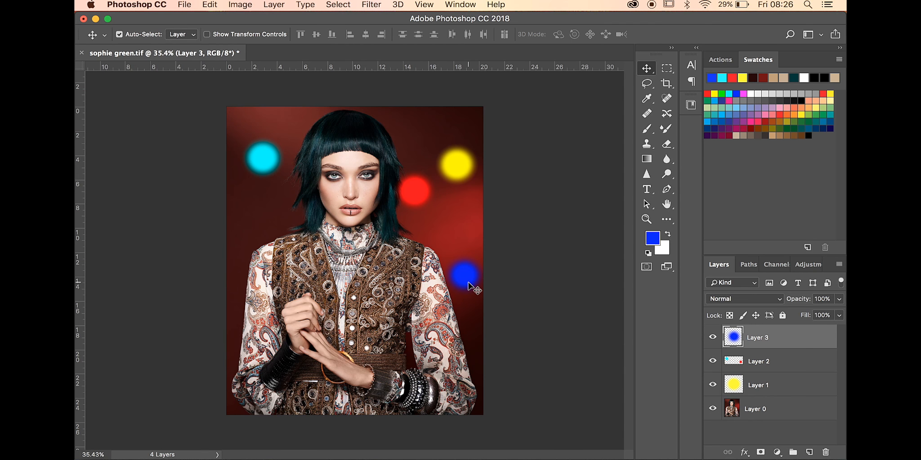
{"action": "left_click", "coordinate": [418, 192]}
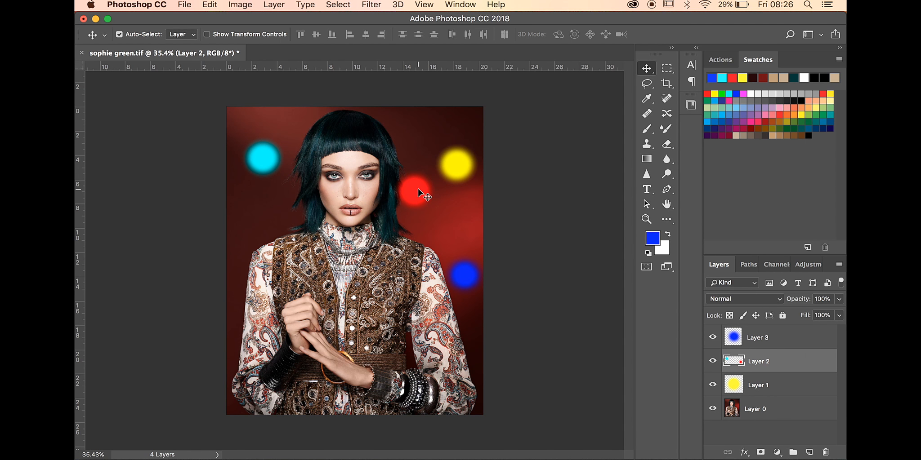
{"action": "left_click", "coordinate": [459, 177]}
{"action": "left_click", "coordinate": [417, 343]}
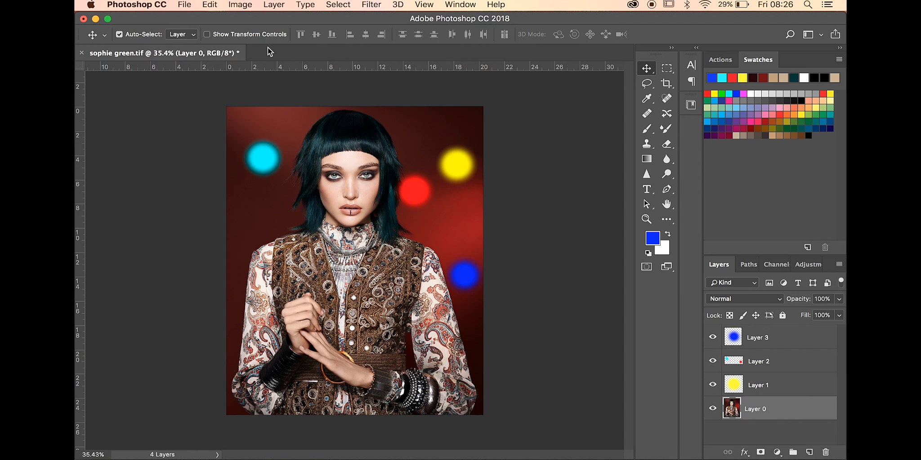
Step: Show the transform controls and stretch the blue dot on Layer 3 to 243.15% width and 169.32% height
{"action": "left_click", "coordinate": [208, 35]}
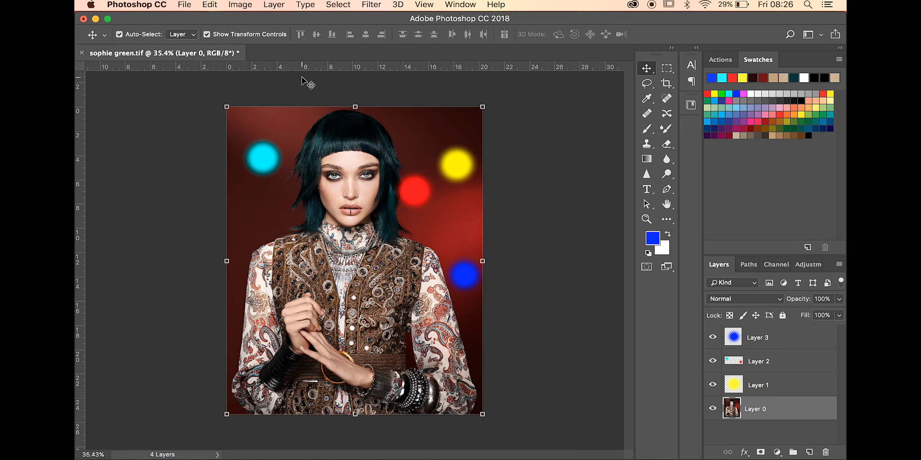
{"action": "left_click", "coordinate": [463, 175]}
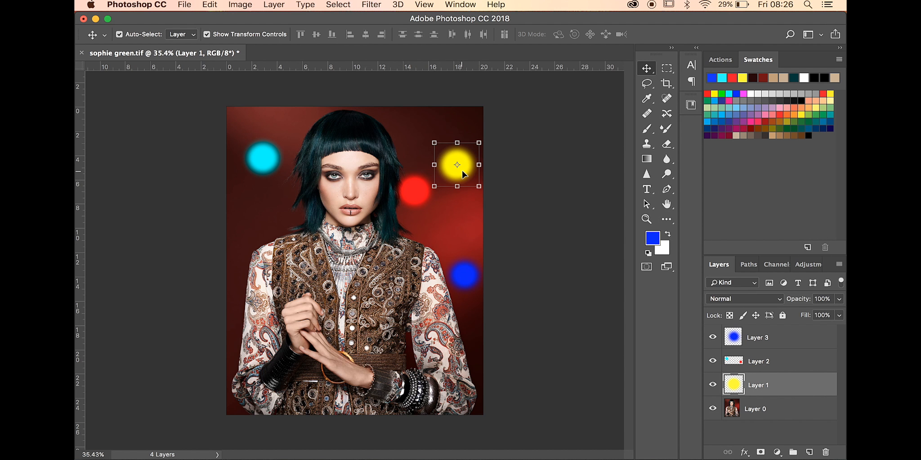
{"action": "left_click", "coordinate": [410, 202]}
{"action": "left_click", "coordinate": [477, 284]}
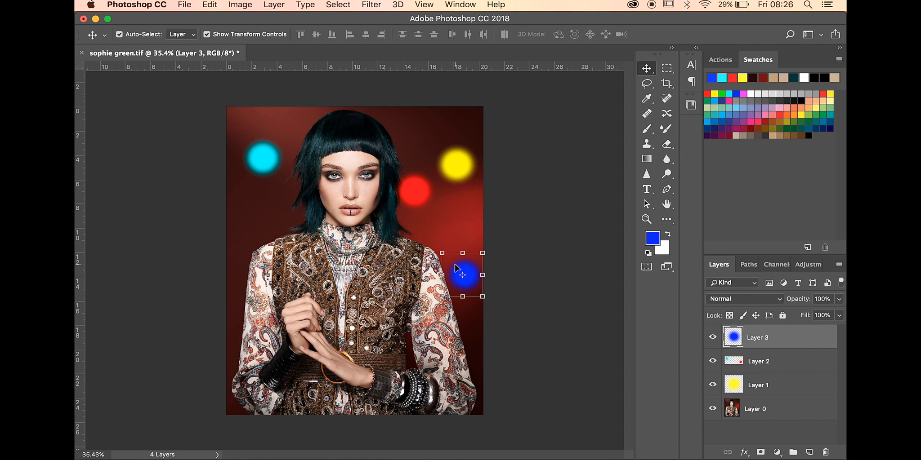
{"action": "left_click_drag", "start_coordinate": [442, 253], "coordinate": [382, 222]}
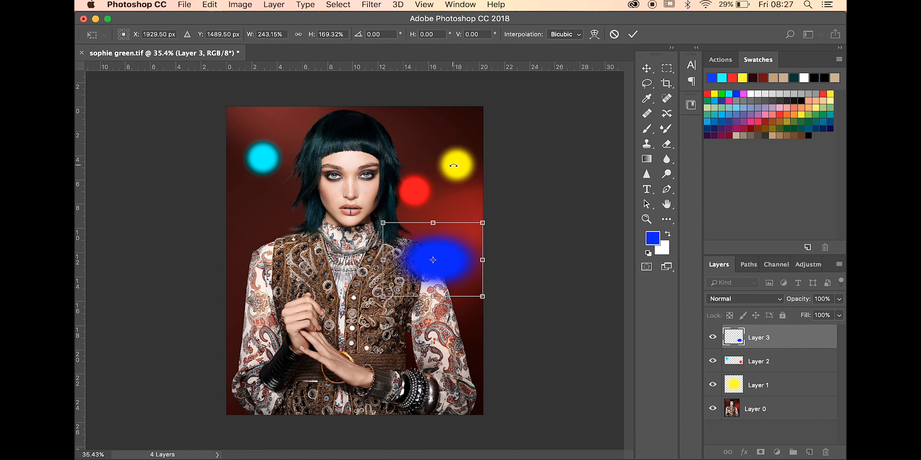
{"action": "left_click", "coordinate": [632, 35]}
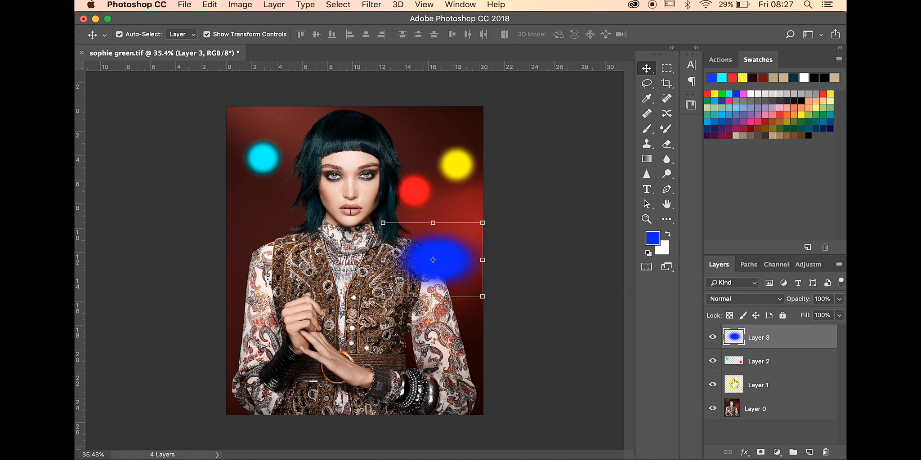
Step: Select Layers 1, 2 and 3 together and align them by top edges, vertical centers and right edges
{"action": "left_click", "coordinate": [737, 386], "text": "shift"}
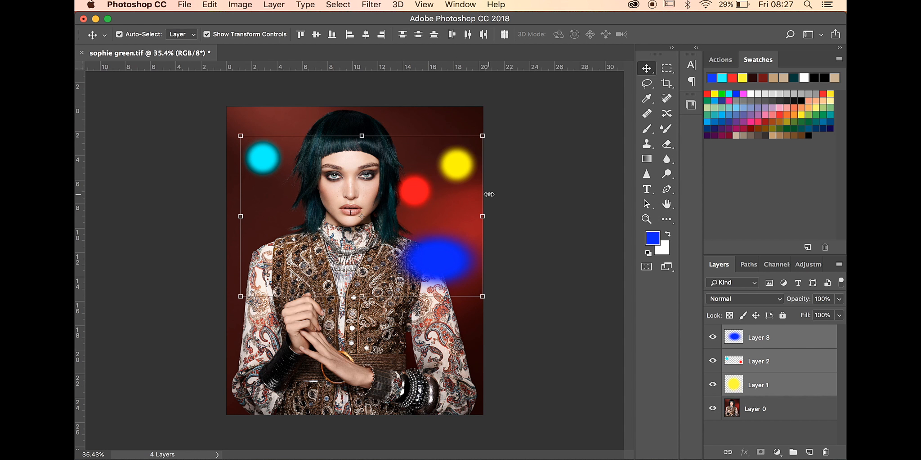
{"action": "left_click", "coordinate": [301, 36]}
{"action": "left_click", "coordinate": [313, 35]}
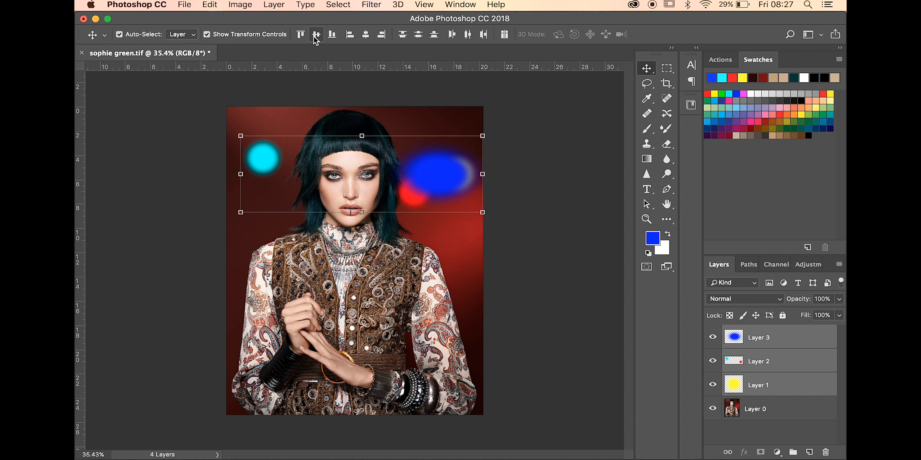
{"action": "left_click", "coordinate": [300, 35]}
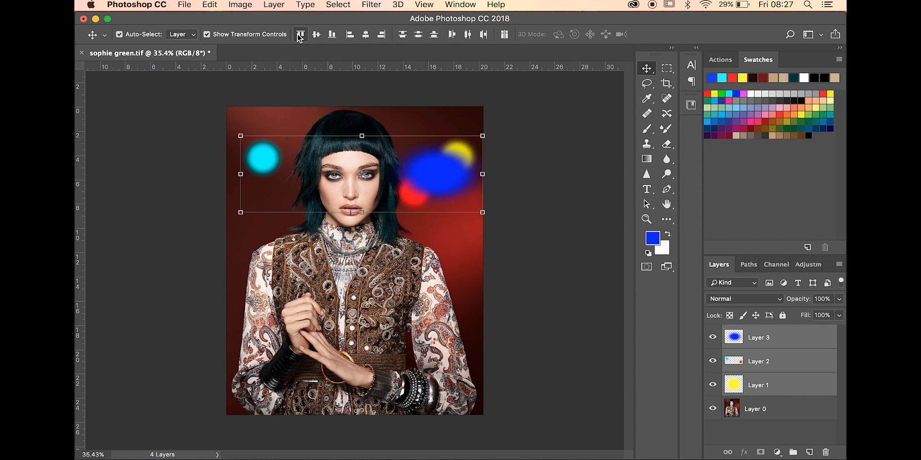
{"action": "left_click", "coordinate": [315, 38]}
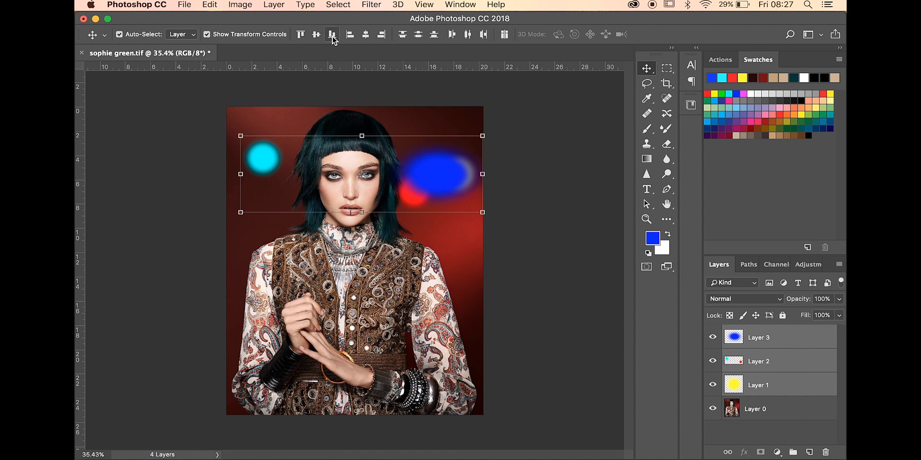
{"action": "left_click", "coordinate": [381, 36]}
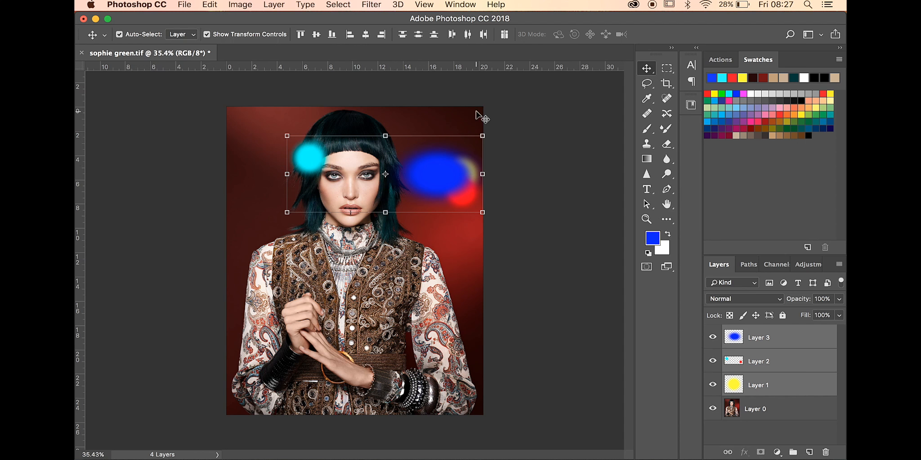
Step: Distribute the three selected dot layers by vertical centers, bottom edges, left edges and horizontal centers
{"action": "left_click", "coordinate": [418, 36]}
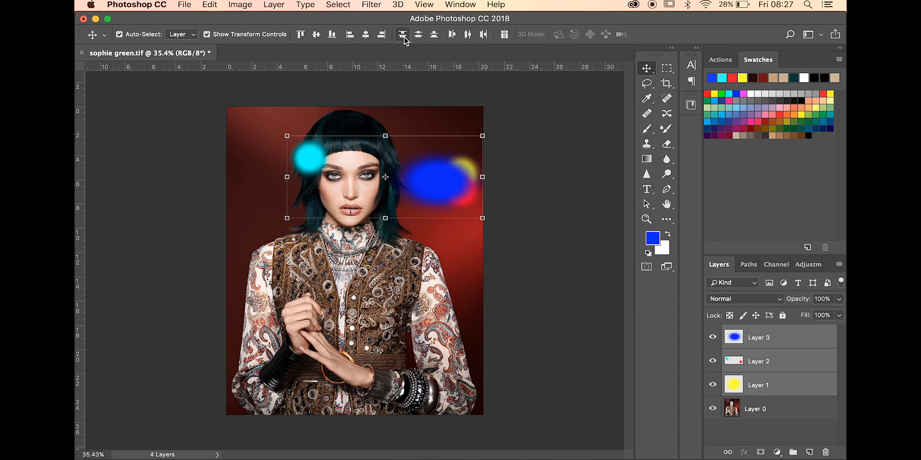
{"action": "left_click", "coordinate": [435, 36]}
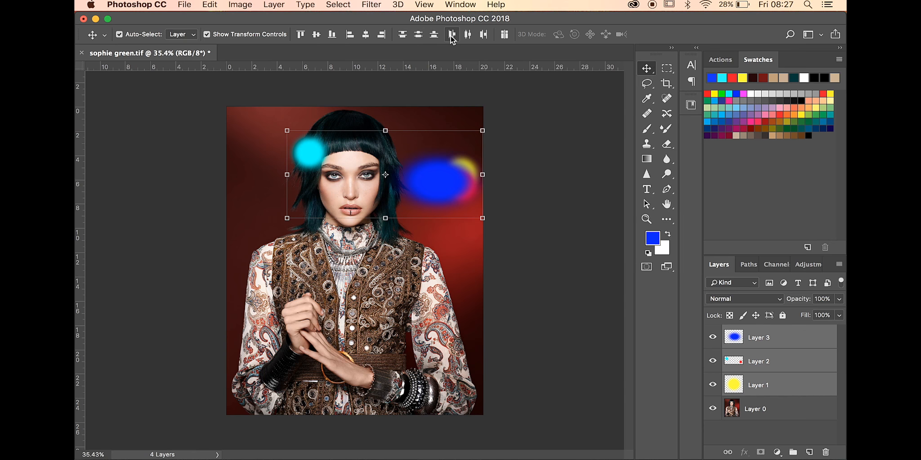
{"action": "left_click", "coordinate": [451, 37]}
{"action": "left_click", "coordinate": [467, 38]}
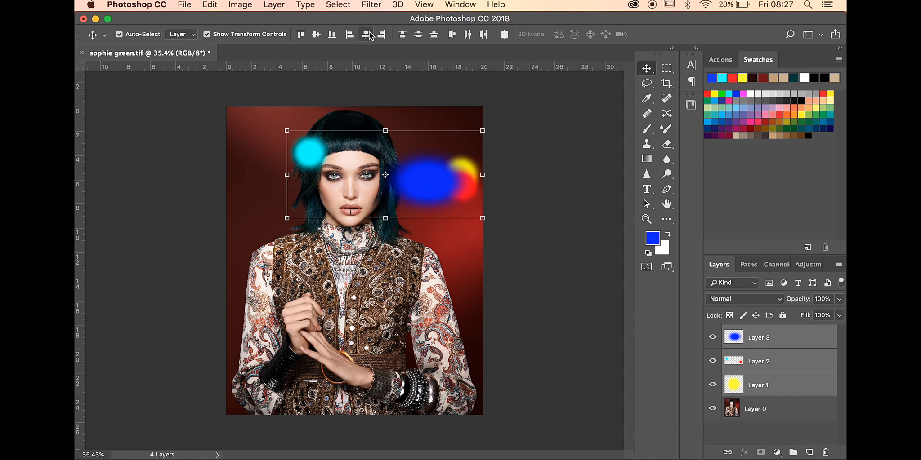
Step: Align the three selected dot layers by their bottom edges and horizontal centers
{"action": "left_click", "coordinate": [335, 36]}
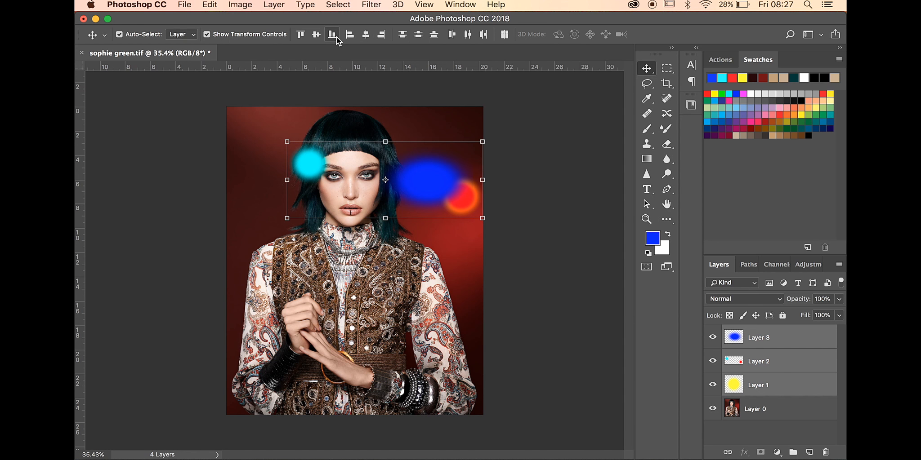
{"action": "left_click", "coordinate": [366, 35]}
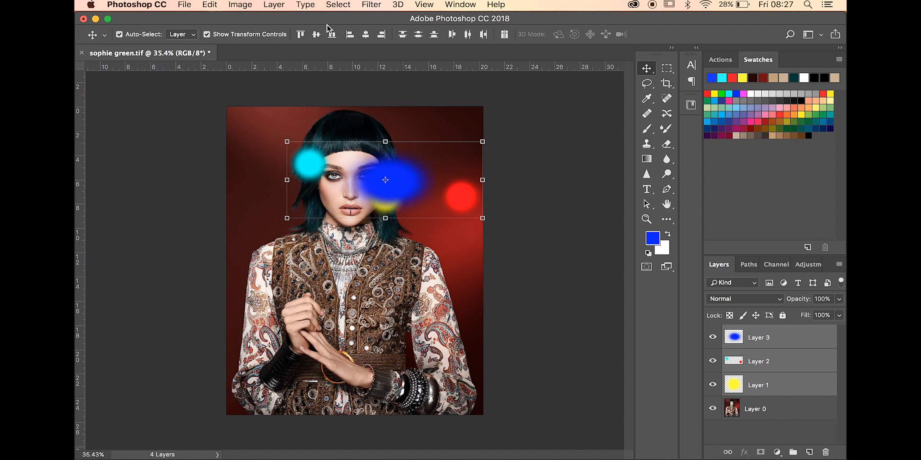